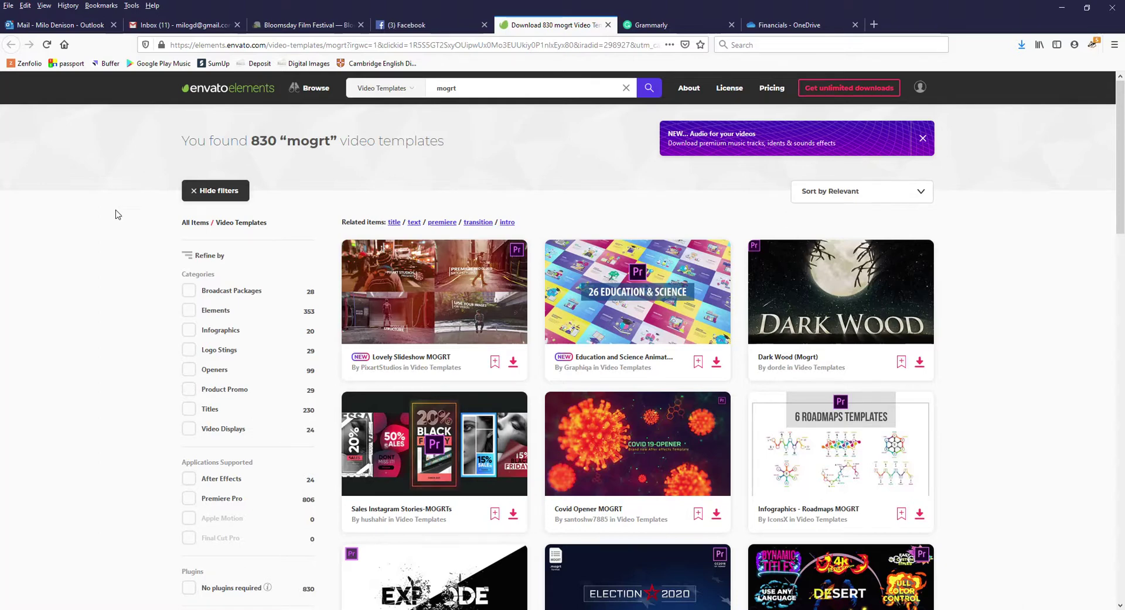
# - Open the EasyEdit library folder via Downloads > 39 YOUTUBE ESSENTIAL PR v3_9_1 > 02 For Premiere Pro
pyautogui.moveTo(615, 456)
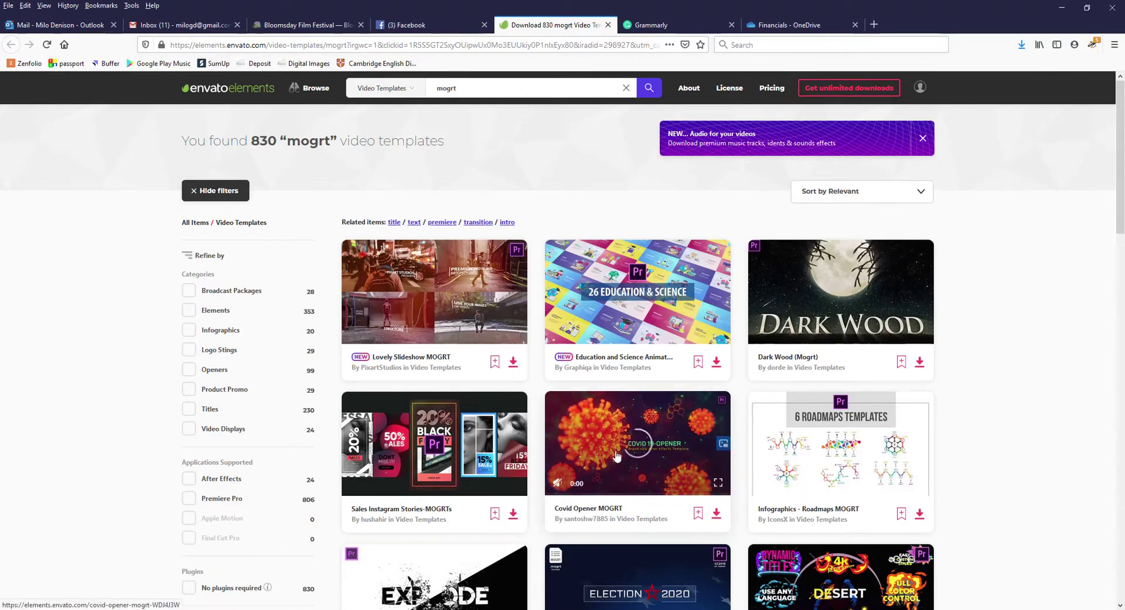
pyautogui.hotkey('alt', 'Tab')
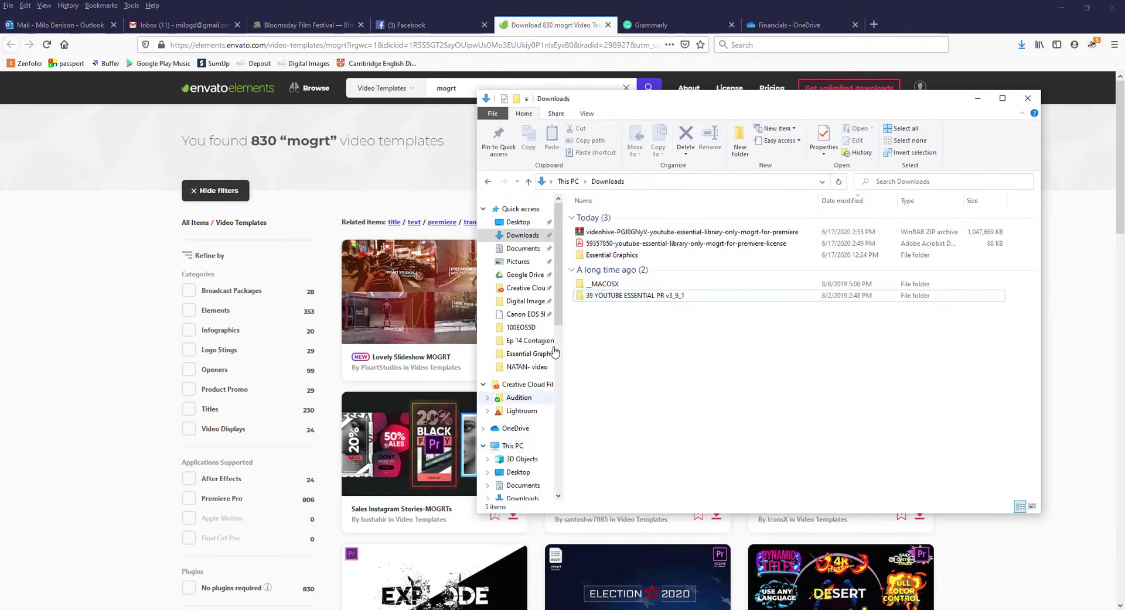
pyautogui.click(593, 233)
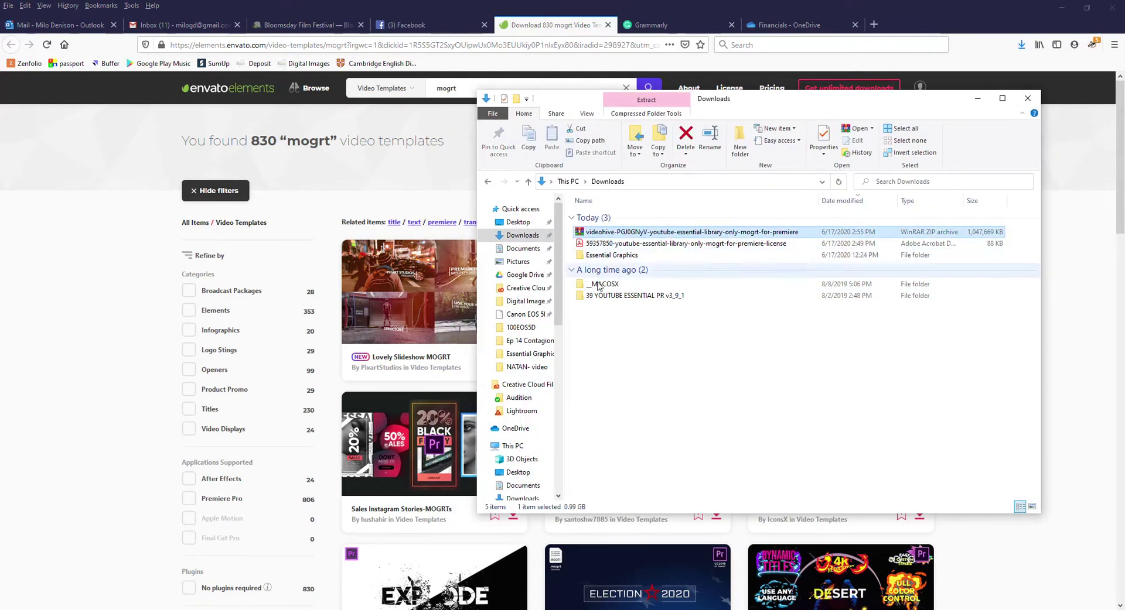
pyautogui.click(598, 295)
pyautogui.doubleClick(599, 296)
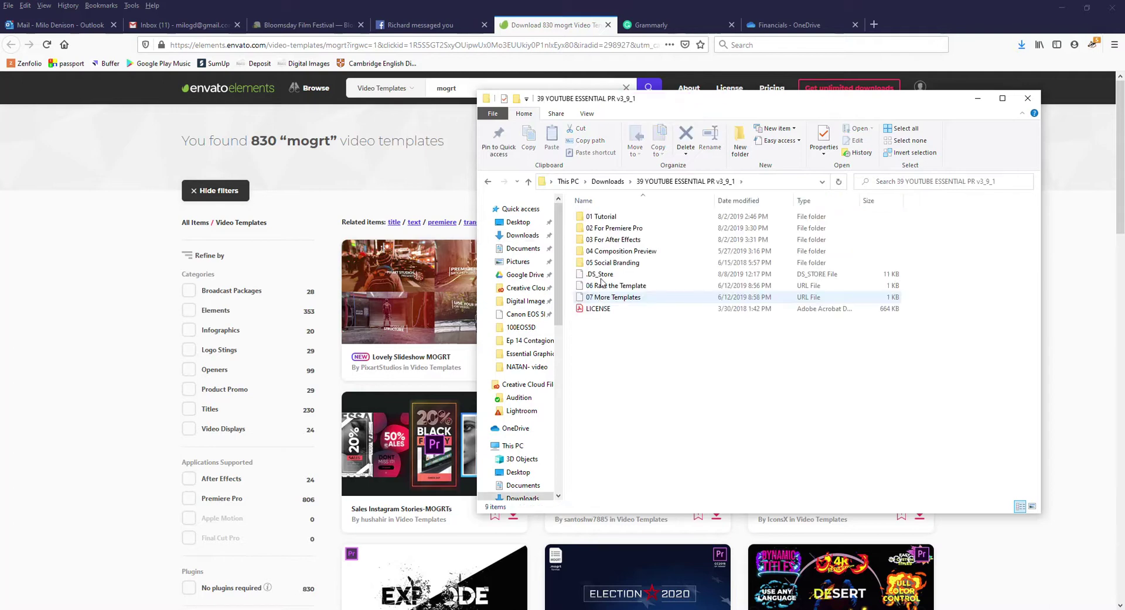
pyautogui.doubleClick(603, 230)
pyautogui.doubleClick(603, 230)
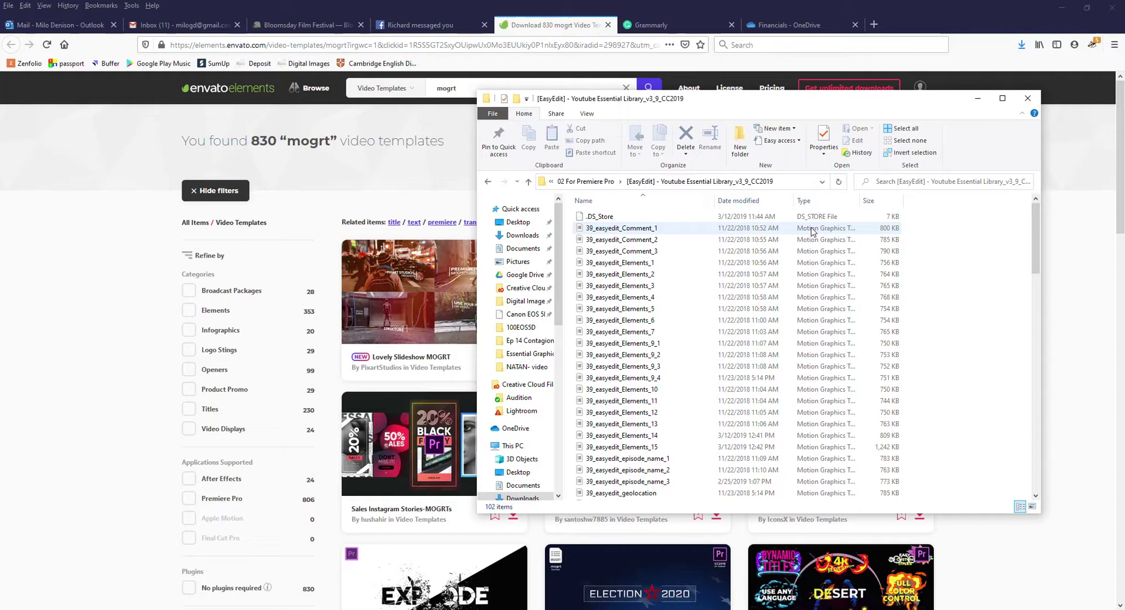
# - Check the properties of 39_easyedit_Elements_3 to confirm it is a .mogrt file
pyautogui.click(628, 287)
pyautogui.rightClick(628, 287)
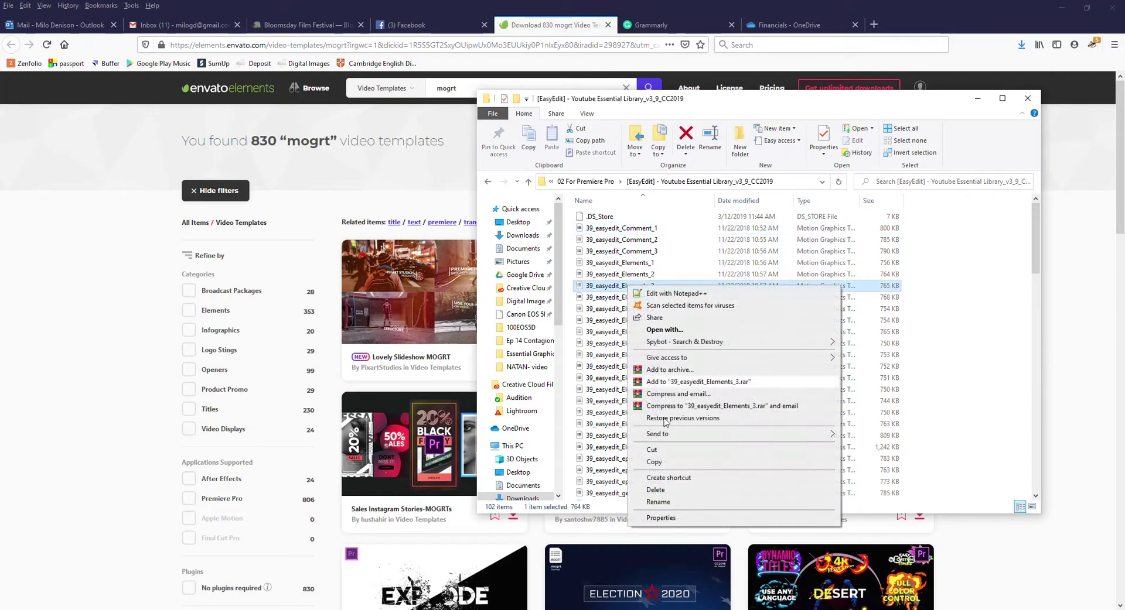
pyautogui.click(685, 519)
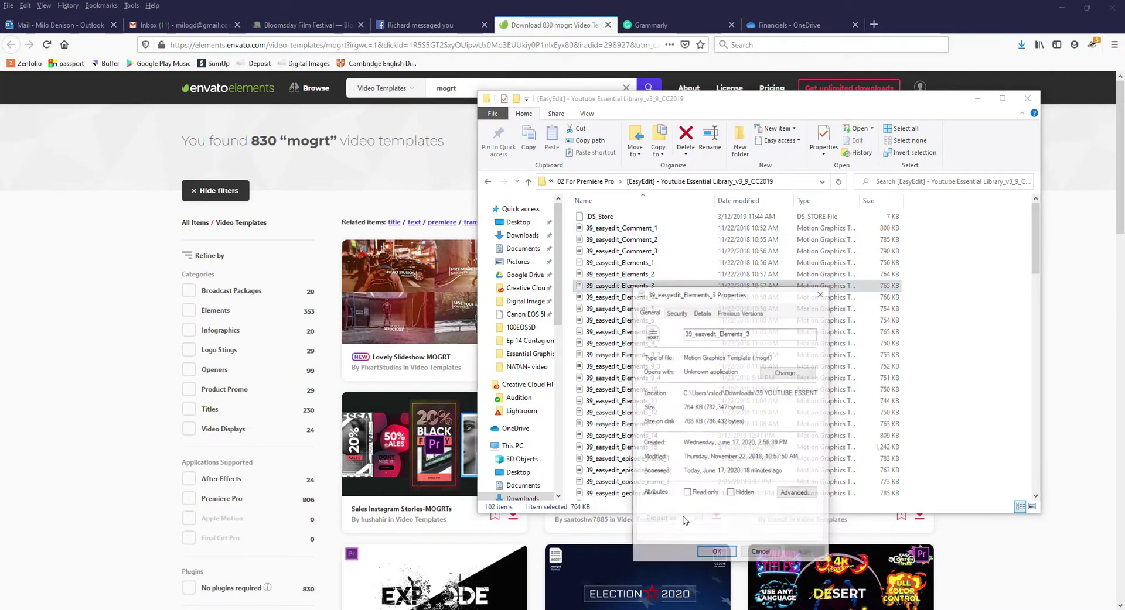
pyautogui.doubleClick(762, 356)
pyautogui.click(821, 294)
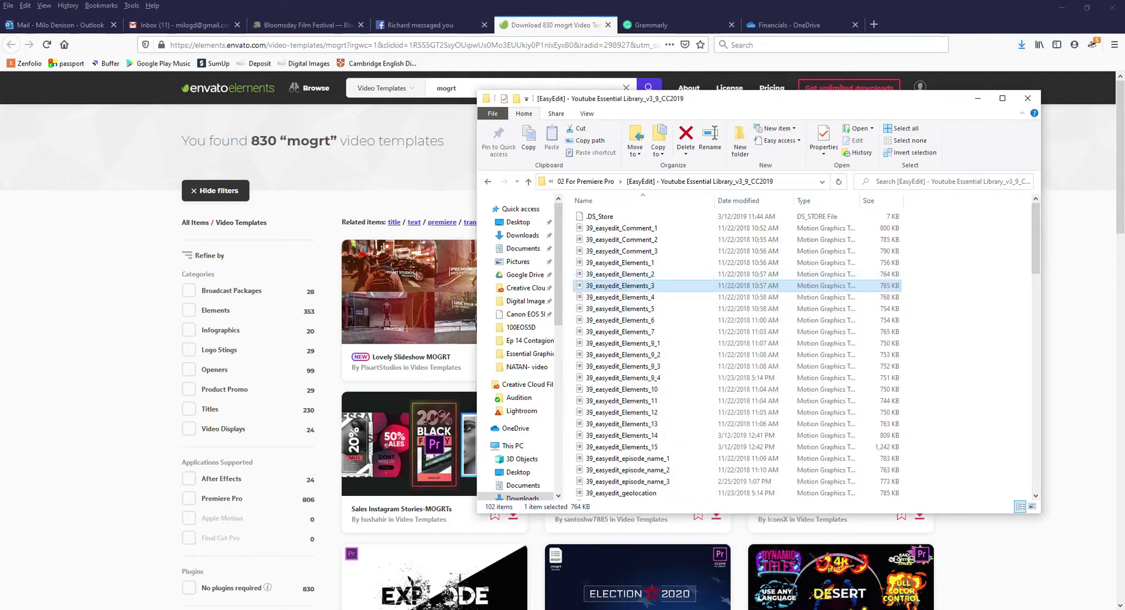
# - In the second Explorer window, open the OS (C:) drive under This PC
pyautogui.moveTo(141, 609)
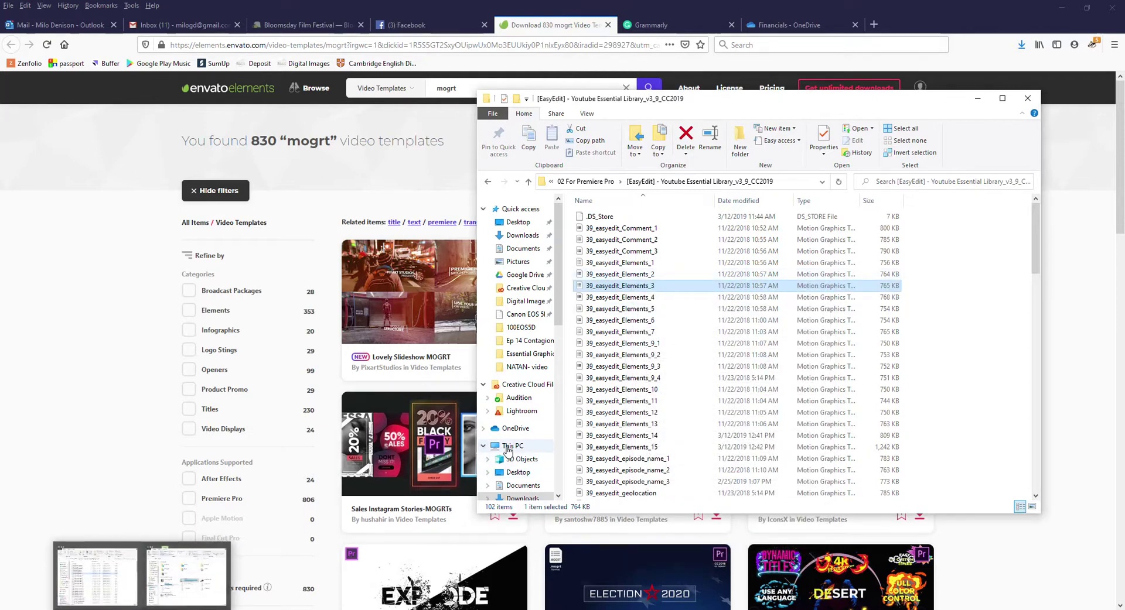
pyautogui.click(186, 577)
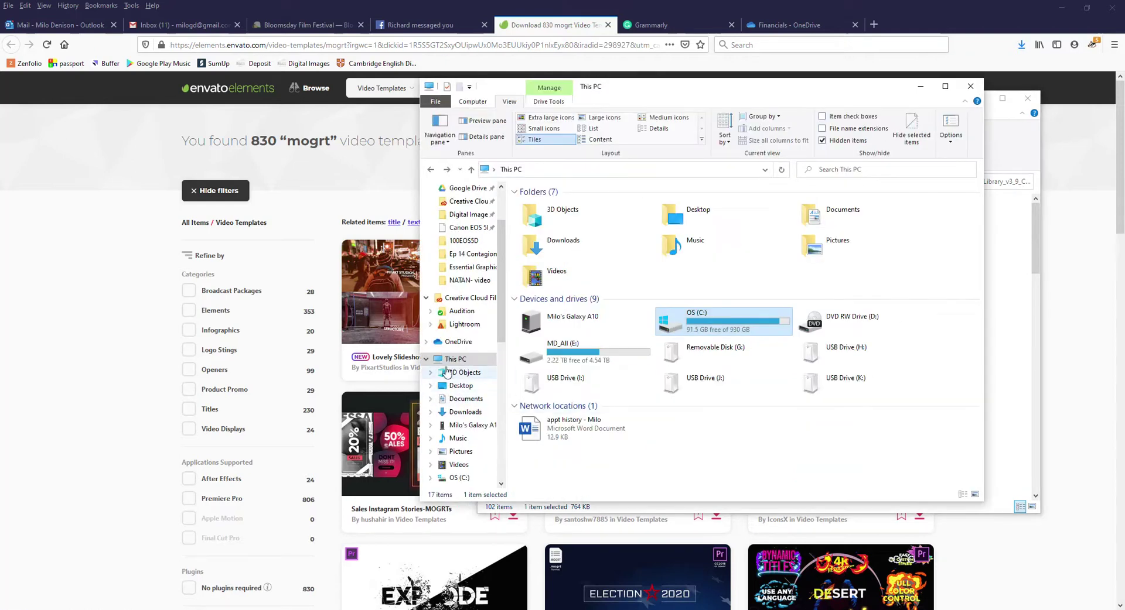
pyautogui.click(456, 359)
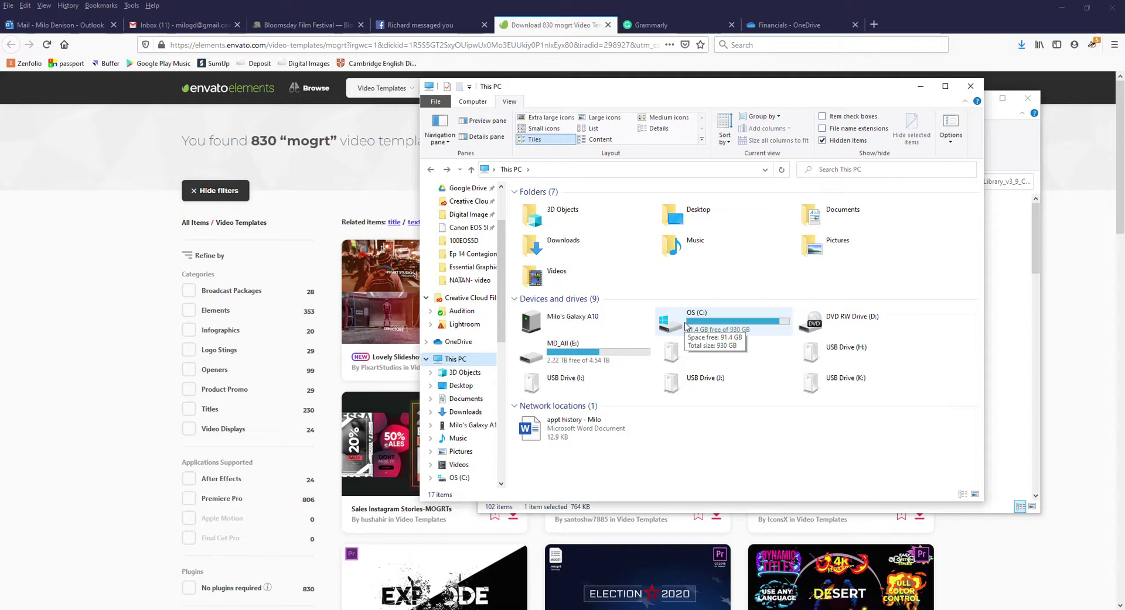
pyautogui.doubleClick(686, 326)
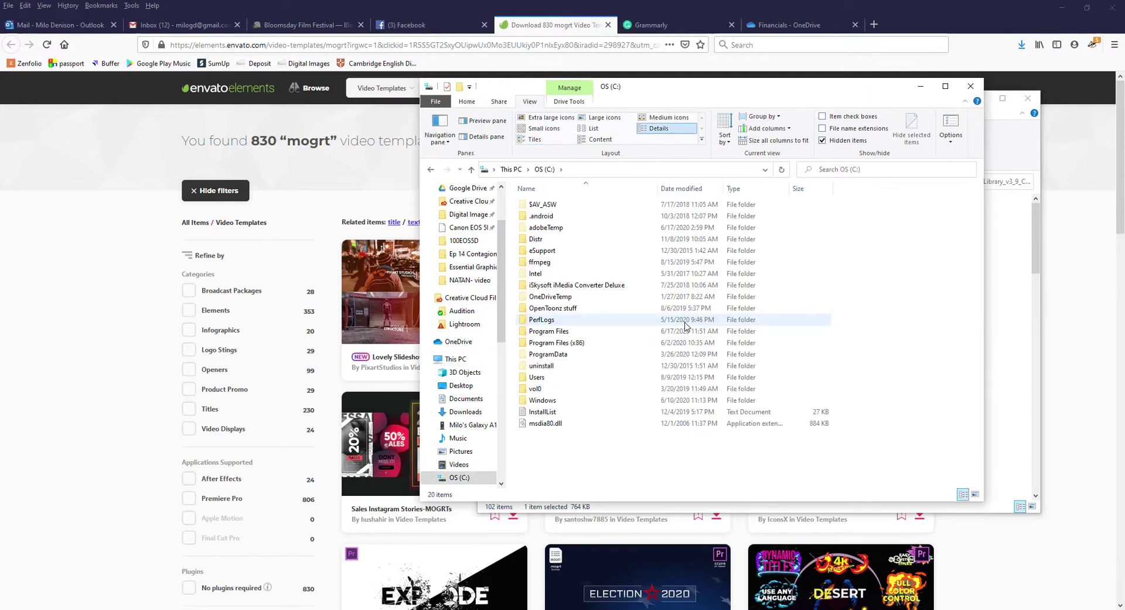
# - Turn on Hidden items in the View tab
pyautogui.click(467, 102)
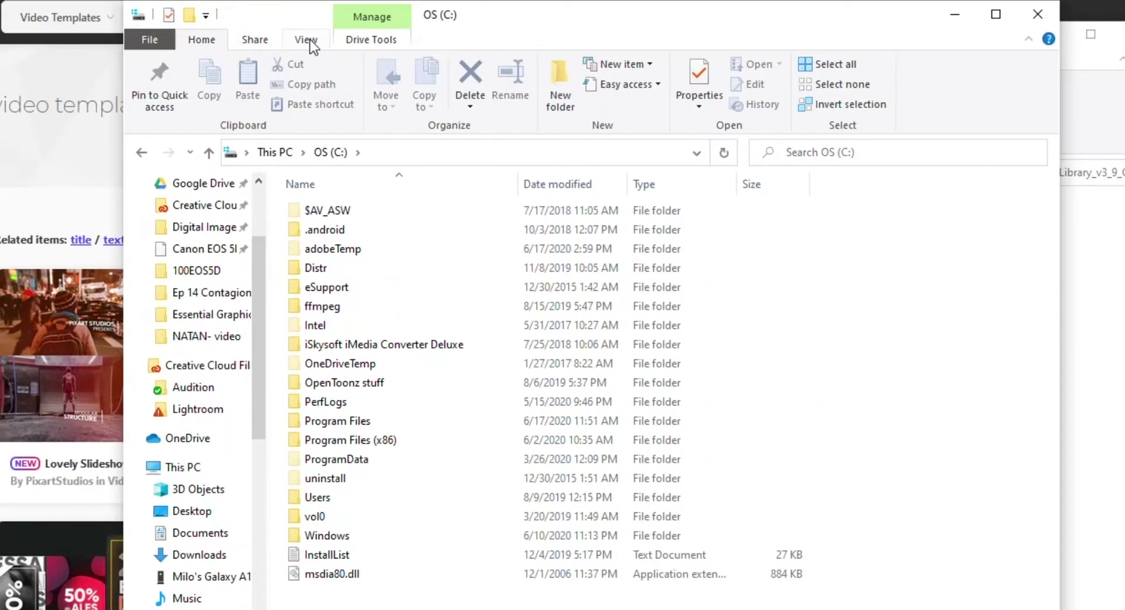
pyautogui.click(307, 40)
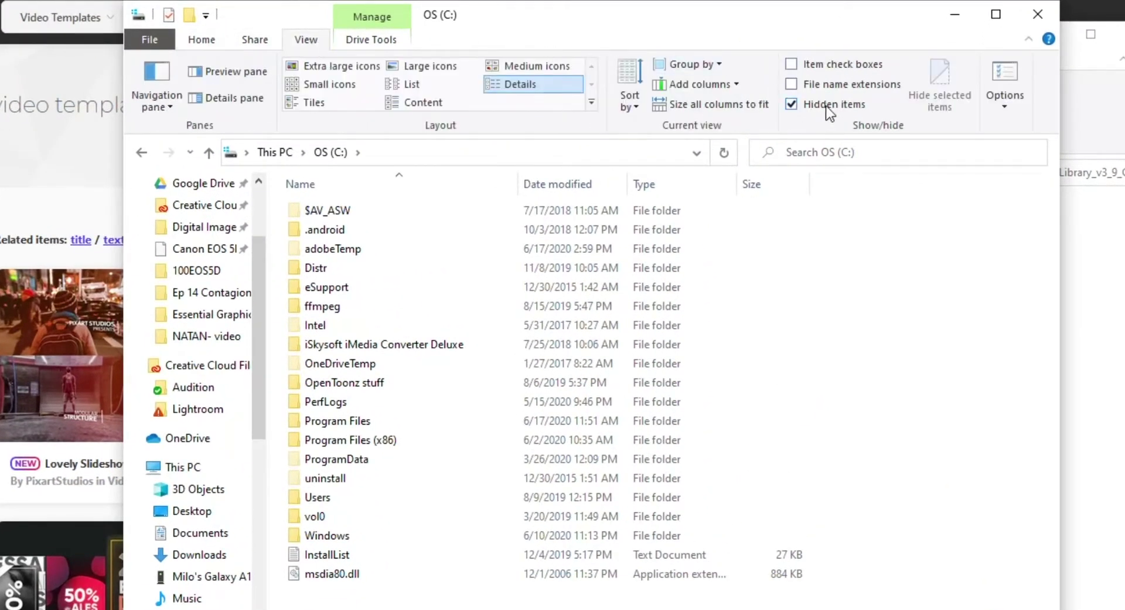
pyautogui.click(796, 107)
pyautogui.click(788, 107)
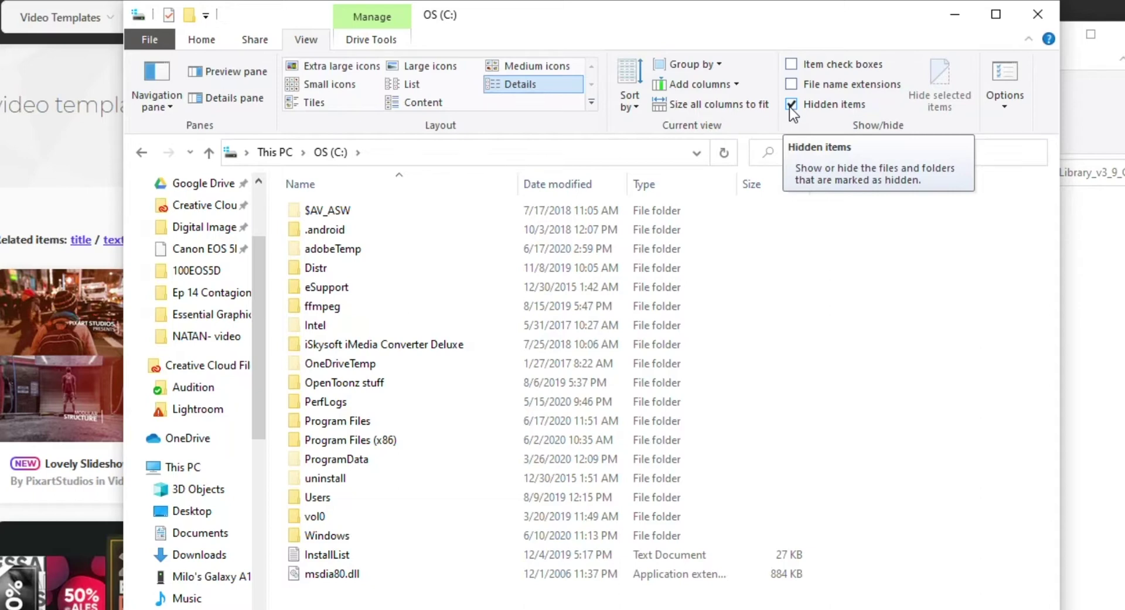
# - Open the user's personal folder under C:\Users
pyautogui.click(346, 498)
pyautogui.doubleClick(346, 497)
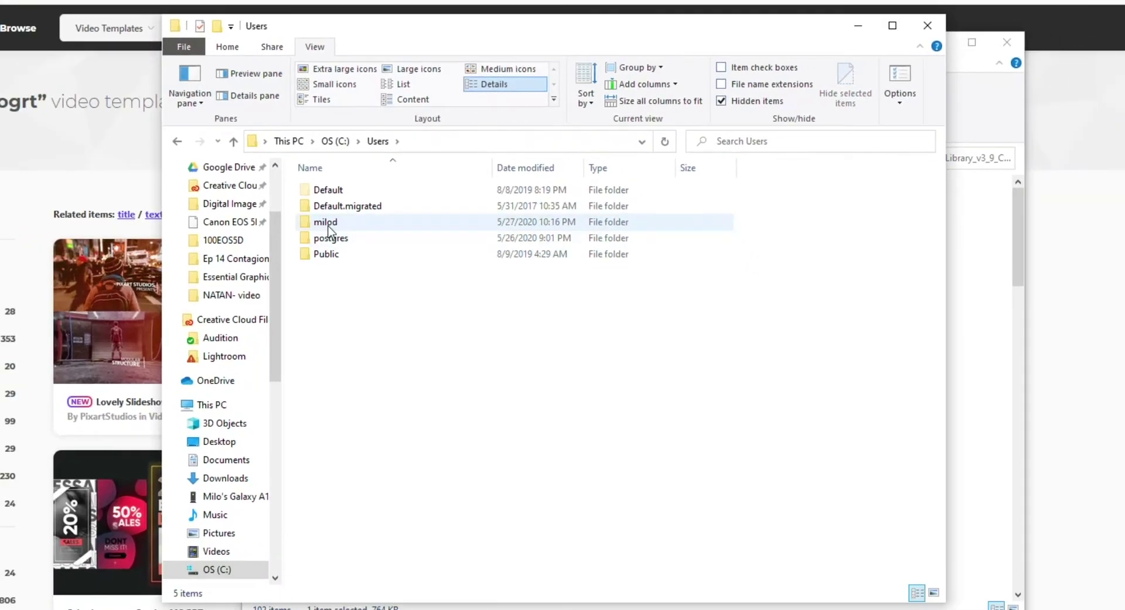
pyautogui.click(314, 251)
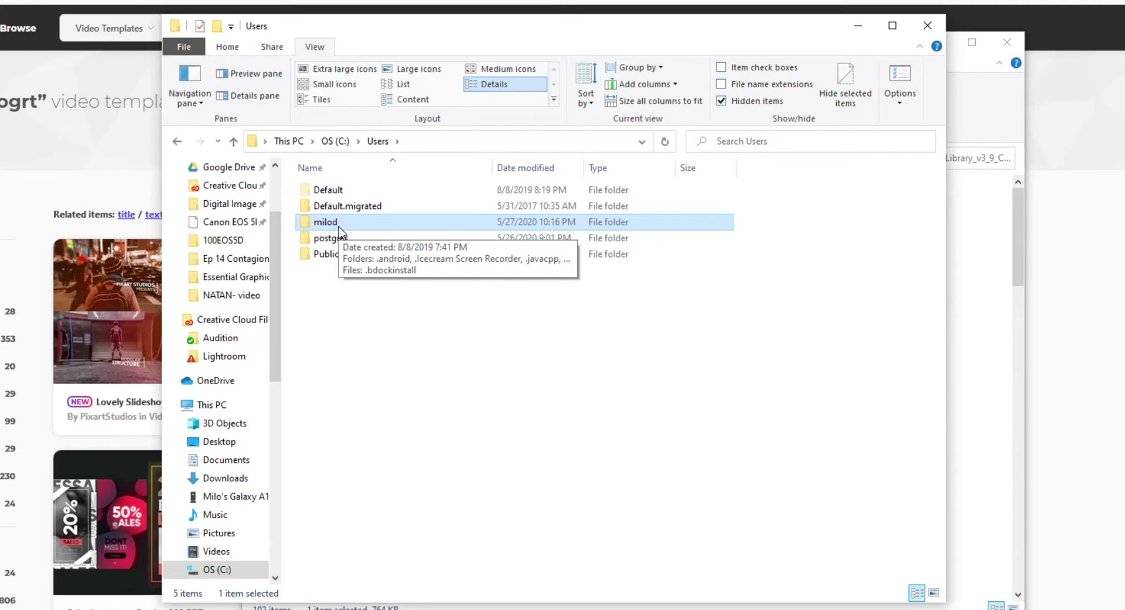
pyautogui.doubleClick(339, 226)
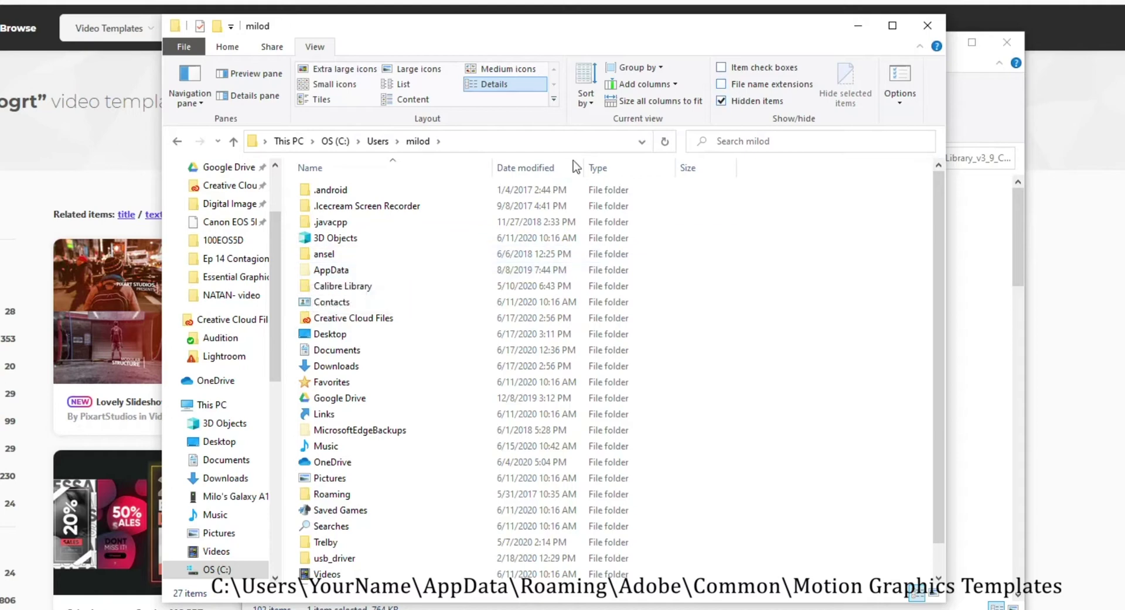
# - Go into AppData > Roaming > Adobe > Common and select Motion Graphics Templates
pyautogui.doubleClick(322, 272)
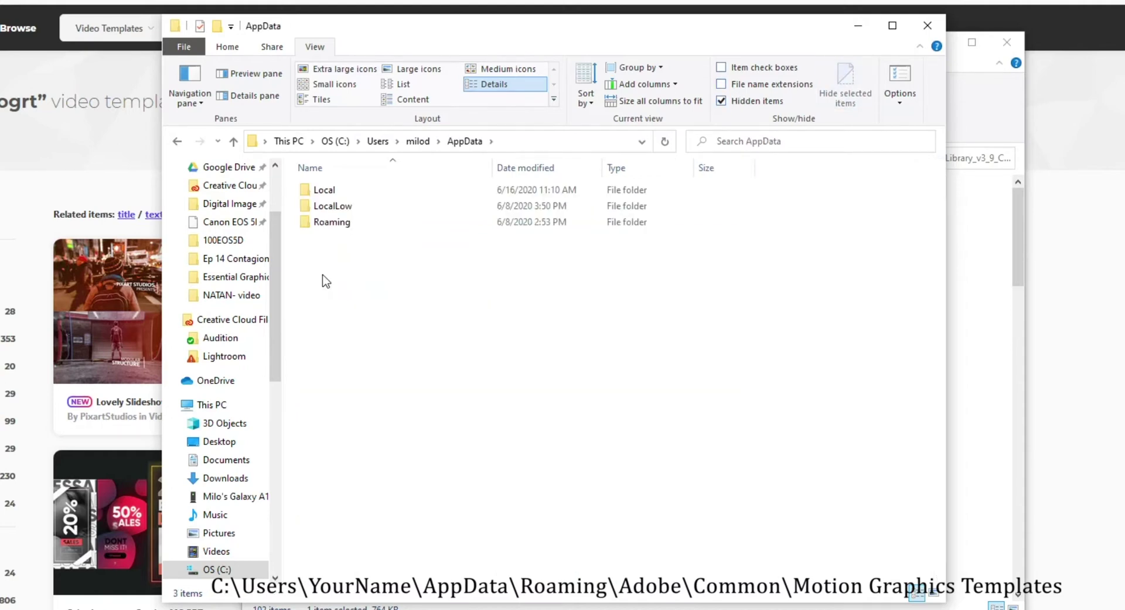
pyautogui.doubleClick(321, 222)
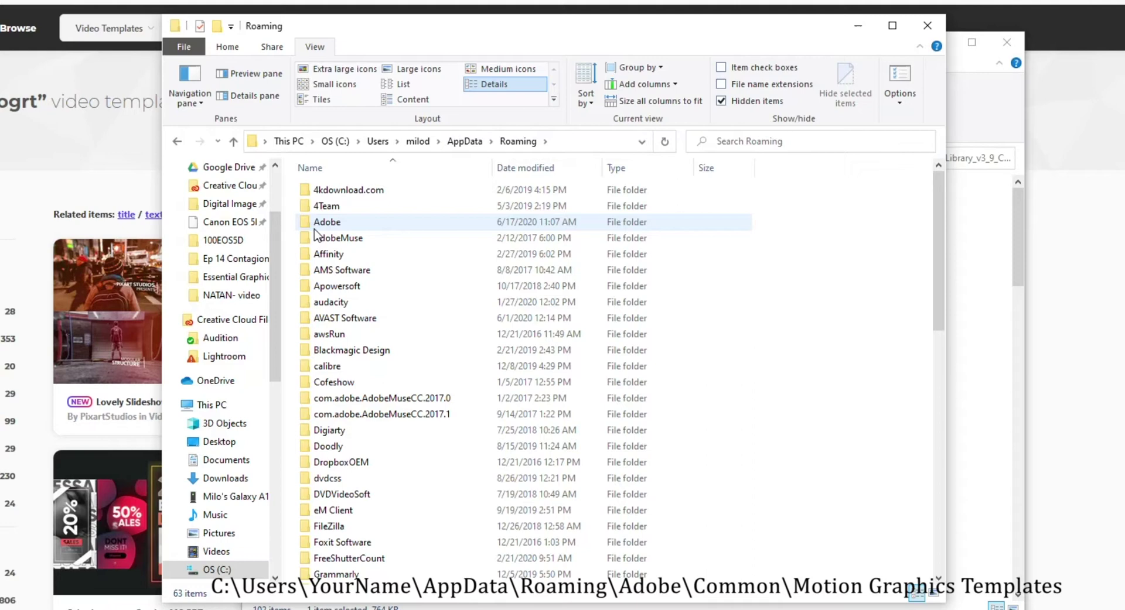
pyautogui.doubleClick(316, 225)
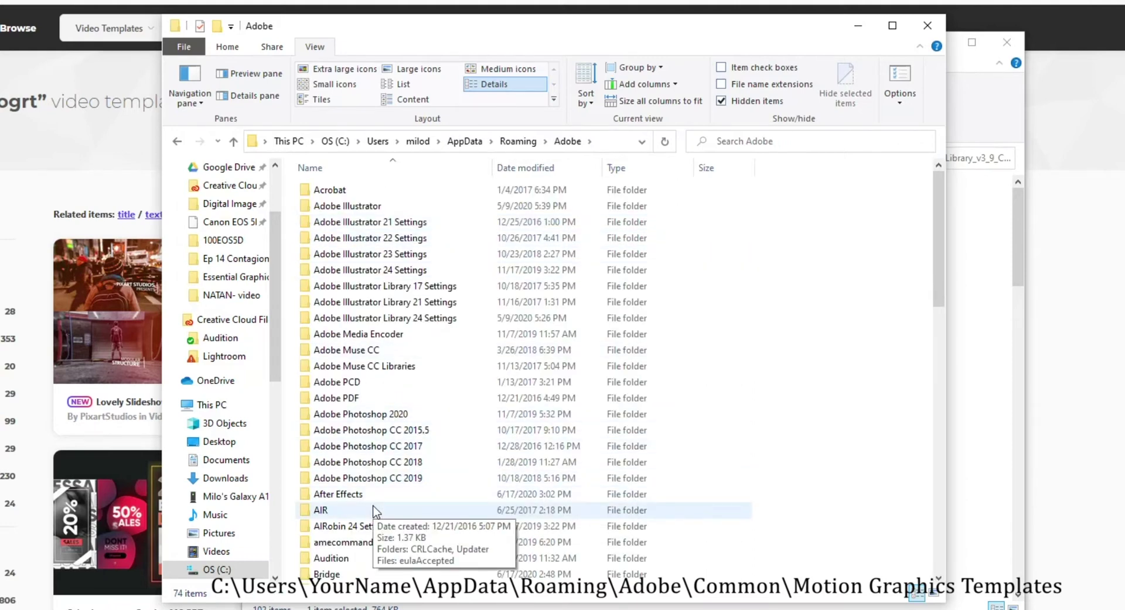
pyautogui.scroll(-3, 375, 512)
pyautogui.scroll(-2, 375, 513)
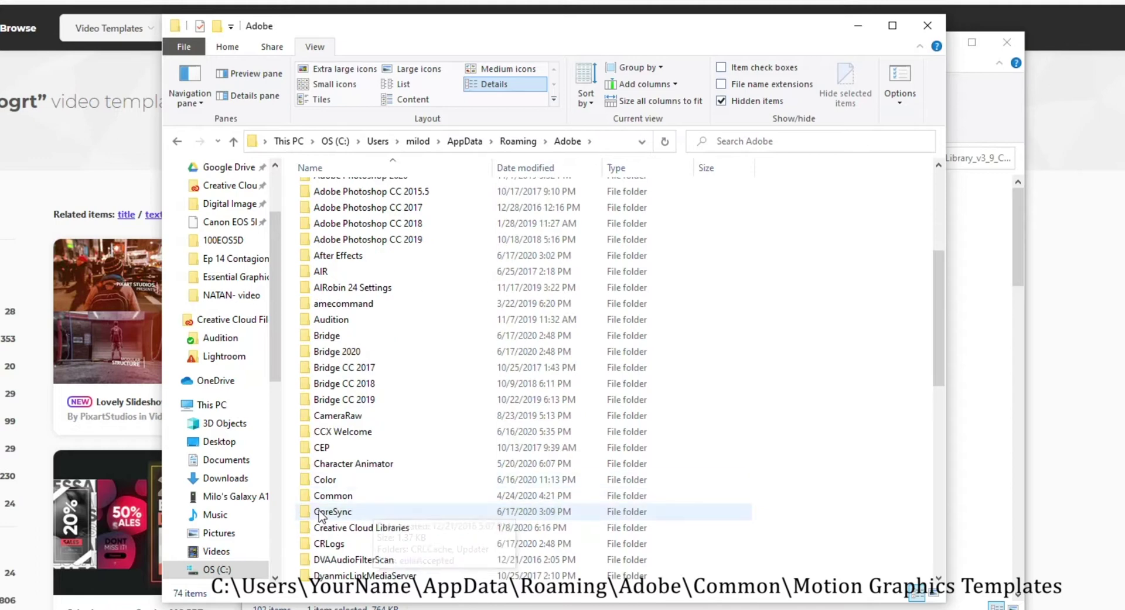
pyautogui.doubleClick(315, 499)
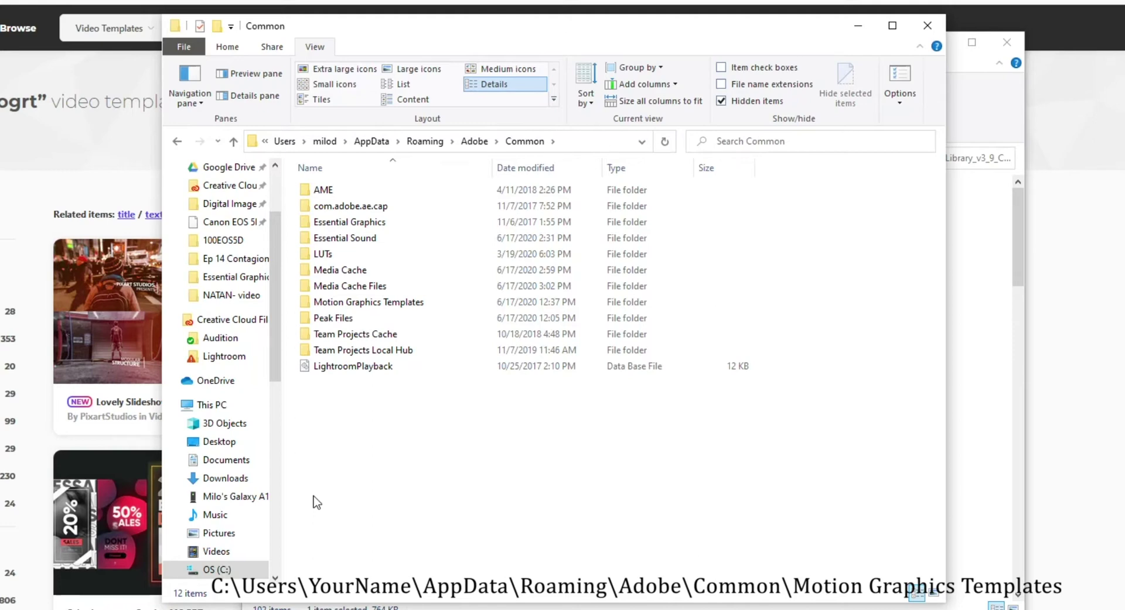
pyautogui.click(349, 308)
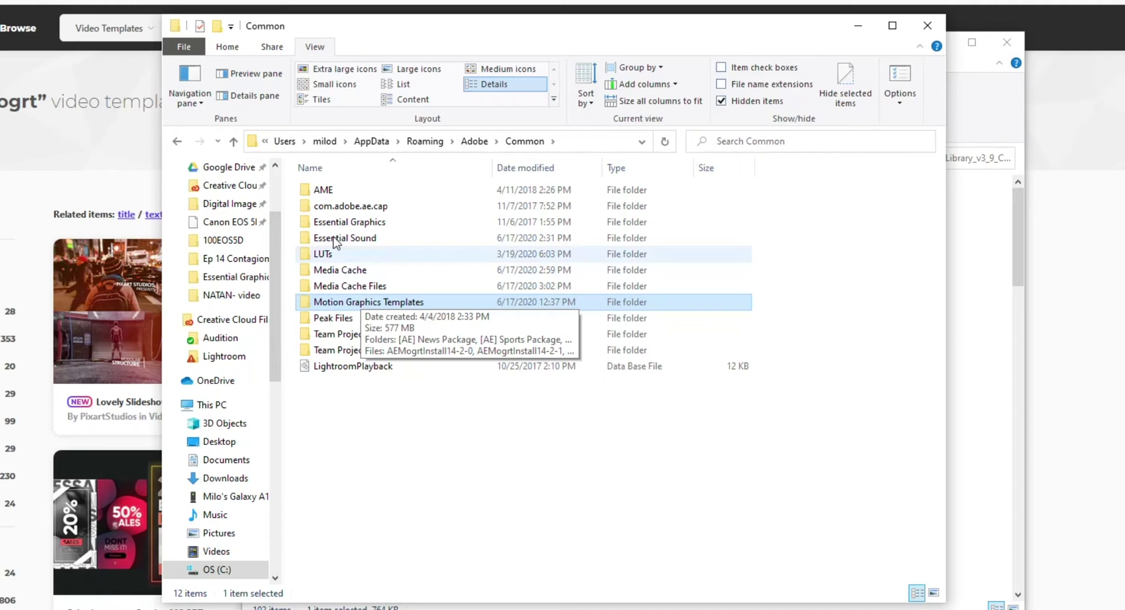
# - Open Motion Graphics Templates, then copy the CC2019 library folder from 02 For Premiere Pro
pyautogui.doubleClick(341, 307)
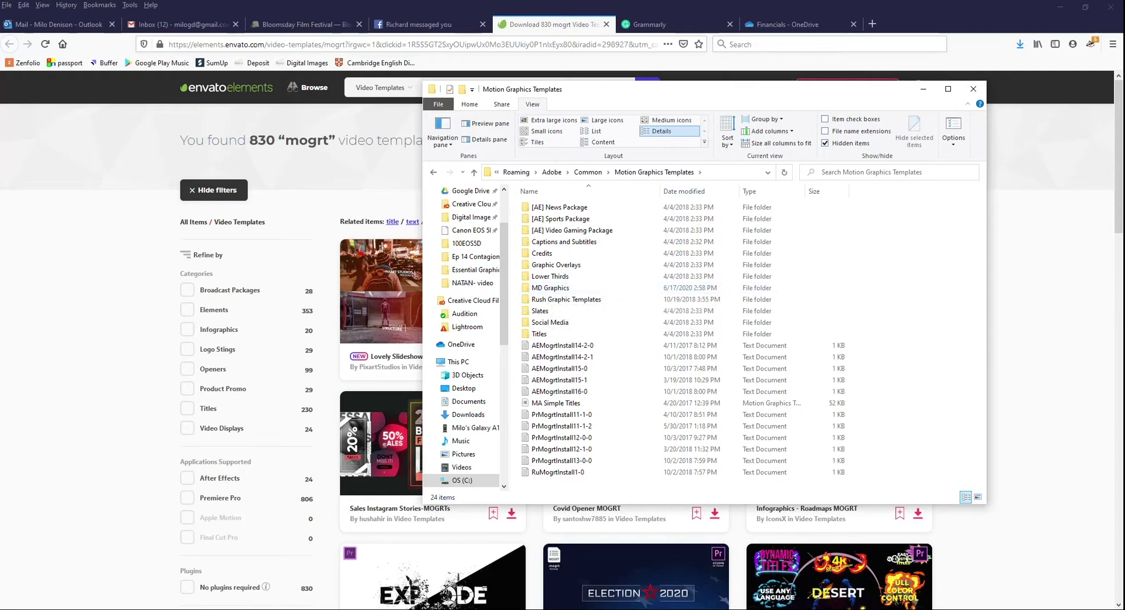
pyautogui.moveTo(141, 609)
pyautogui.click(95, 577)
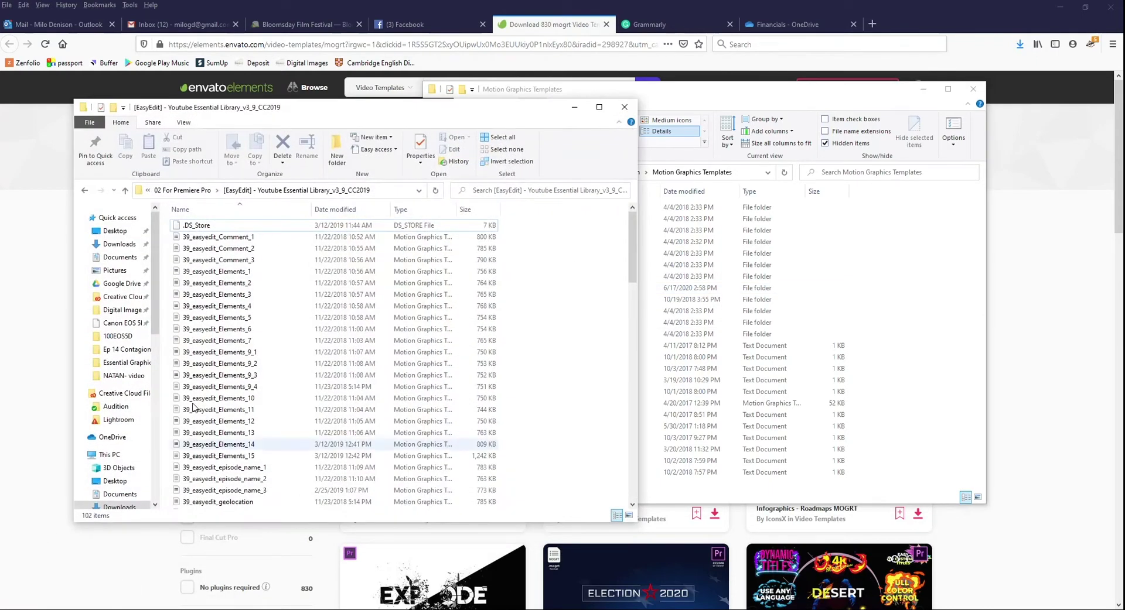
pyautogui.click(85, 191)
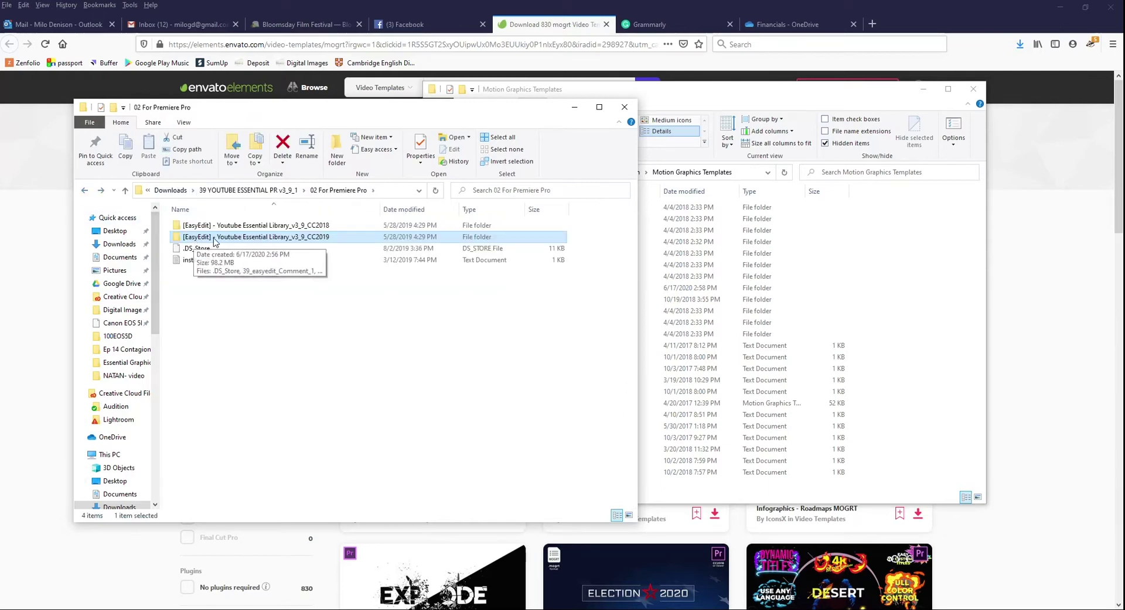
pyautogui.rightClick(214, 242)
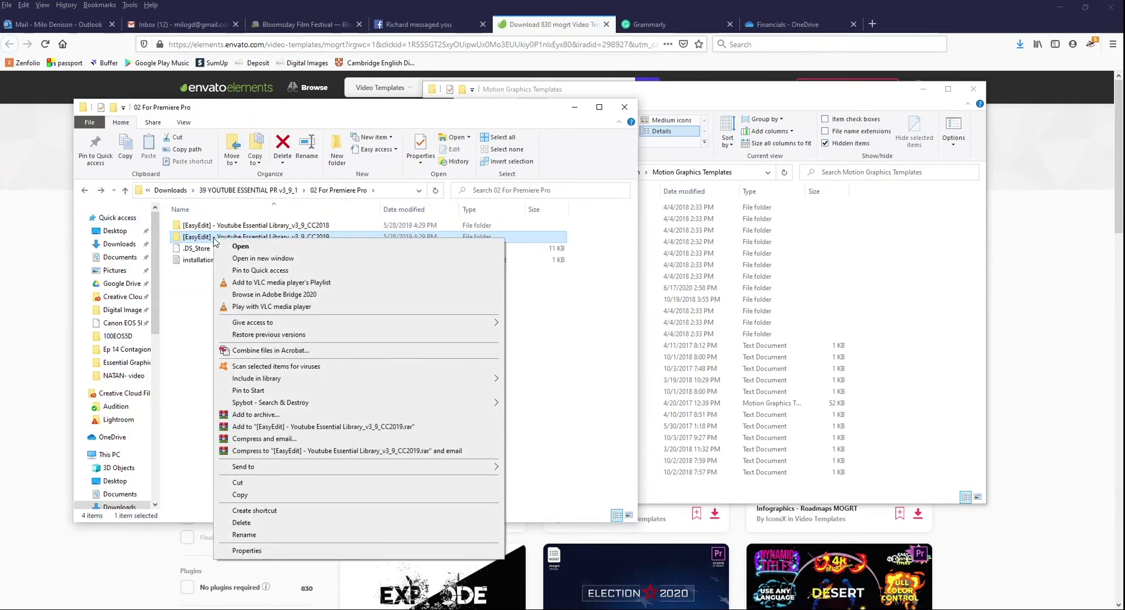
pyautogui.click(214, 241)
pyautogui.rightClick(215, 242)
pyautogui.click(262, 496)
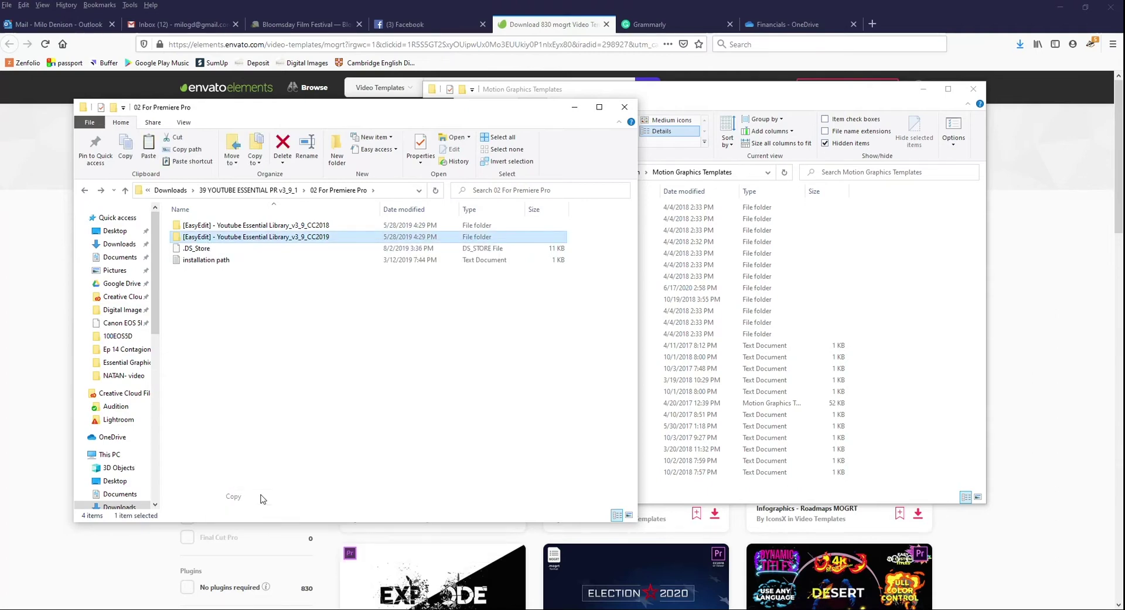
# - Paste the library folder into Motion Graphics Templates and check its contents
pyautogui.click(803, 91)
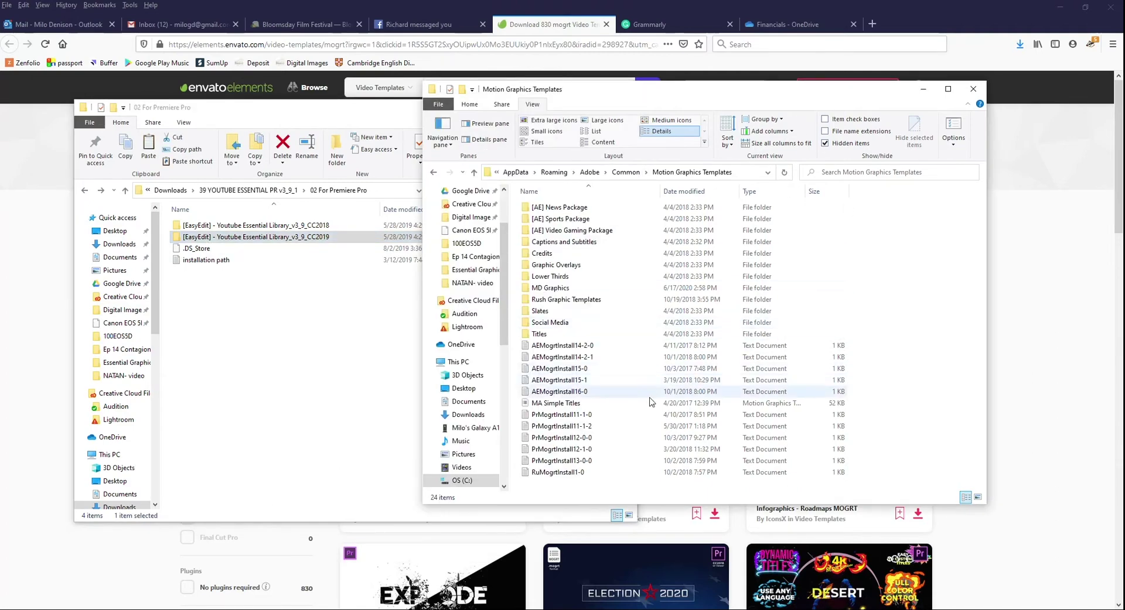
pyautogui.rightClick(625, 398)
pyautogui.click(650, 480)
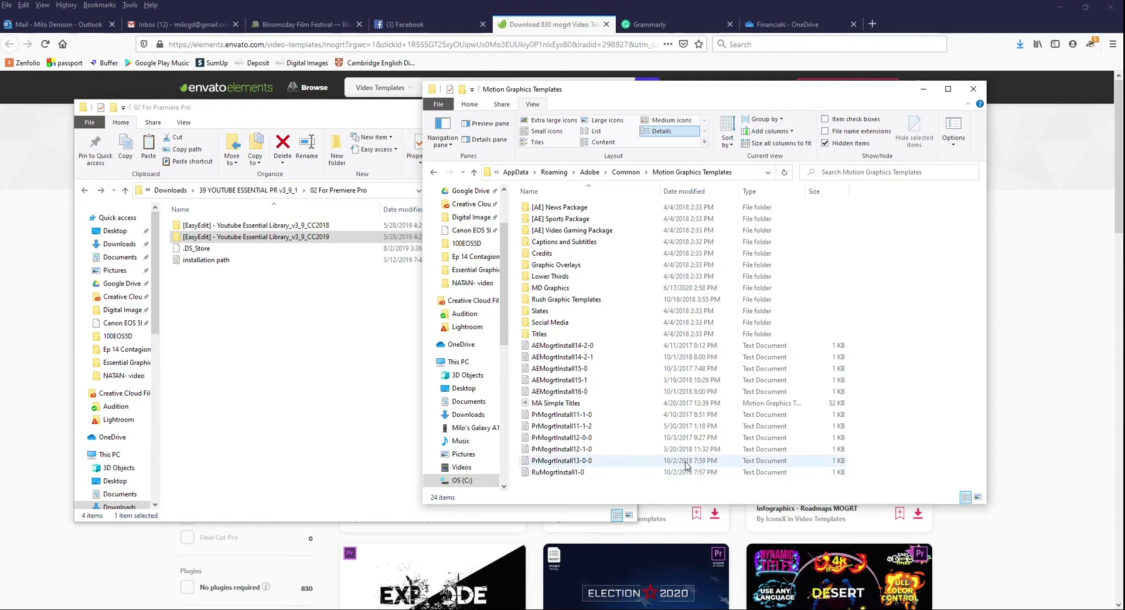
pyautogui.press('Return')
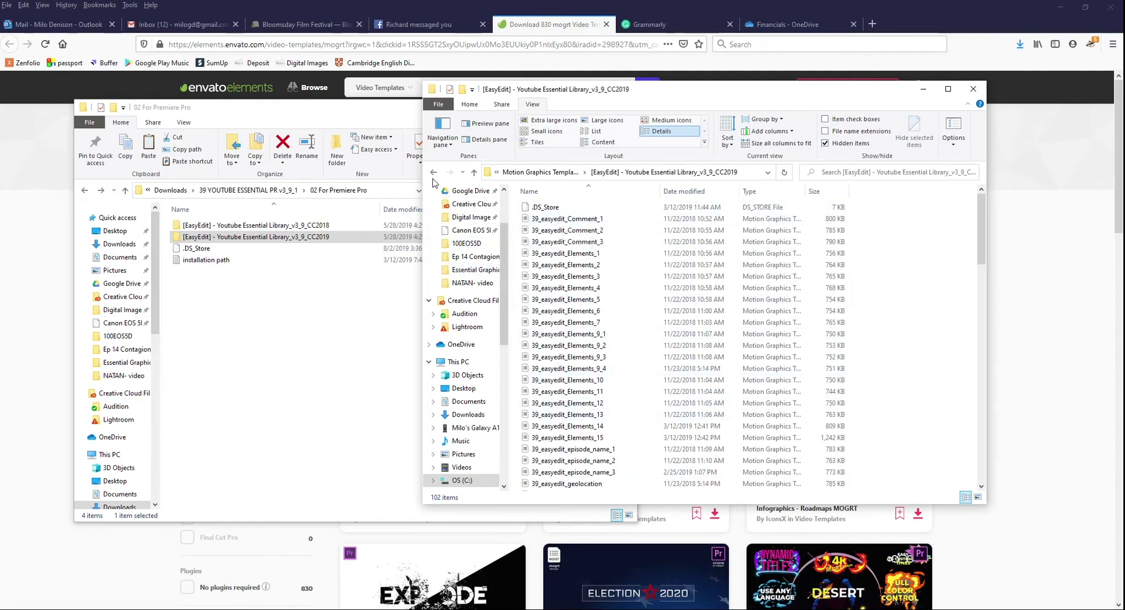
pyautogui.click(433, 172)
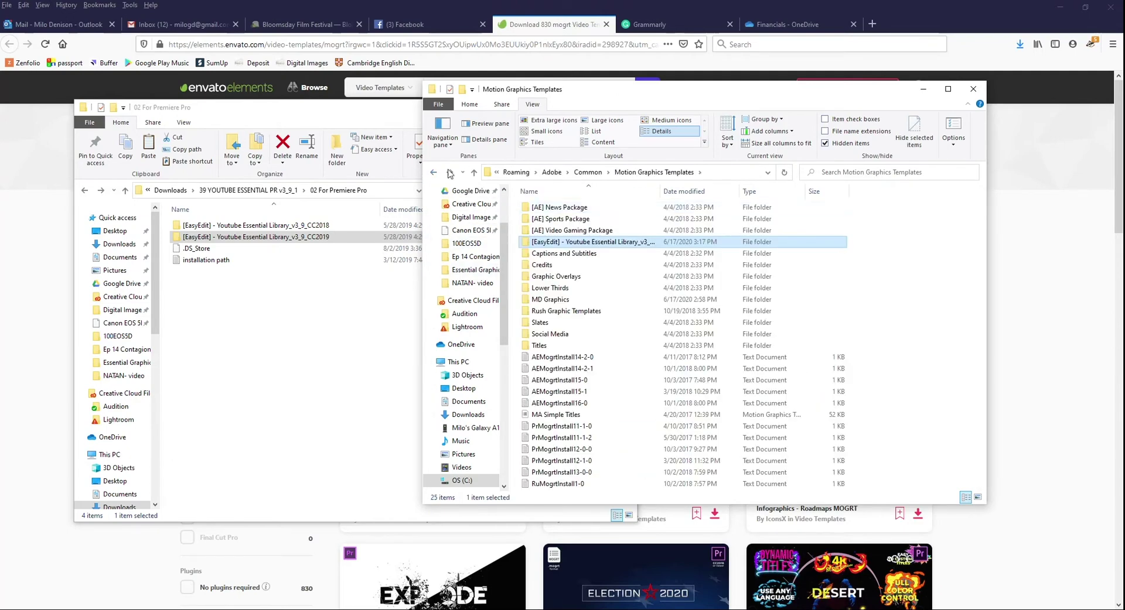
# - Rename the pasted folder to Youtube Essential Library_v3_9_CC2019 by removing the [EasyEdit] - prefix
pyautogui.click(536, 252)
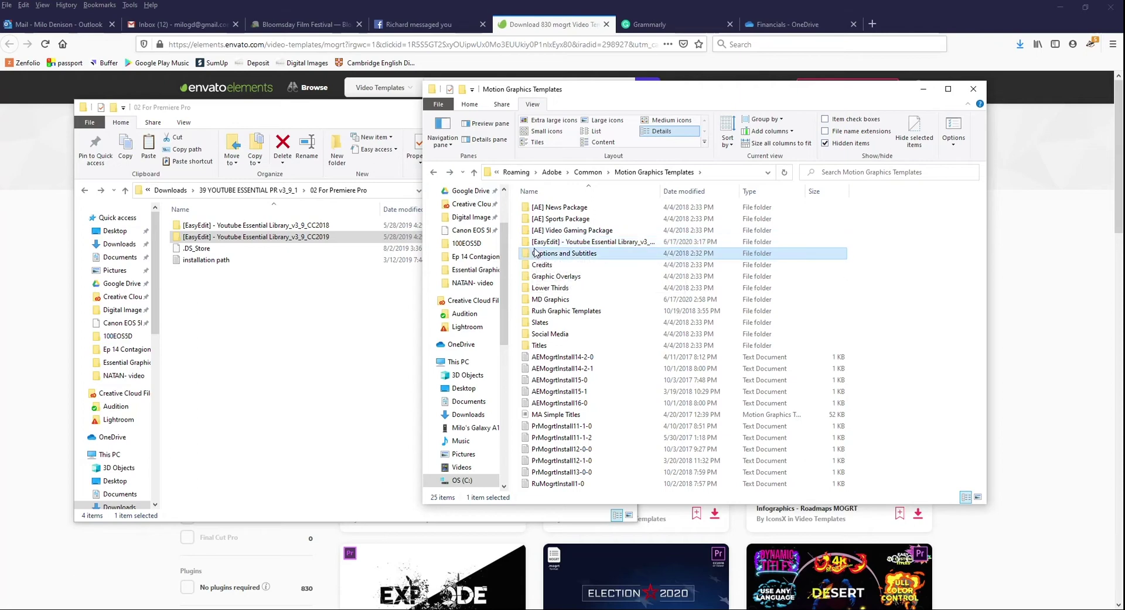
pyautogui.click(544, 241)
pyautogui.press('F2')
pyautogui.moveTo(565, 241); pyautogui.dragTo(471, 253)
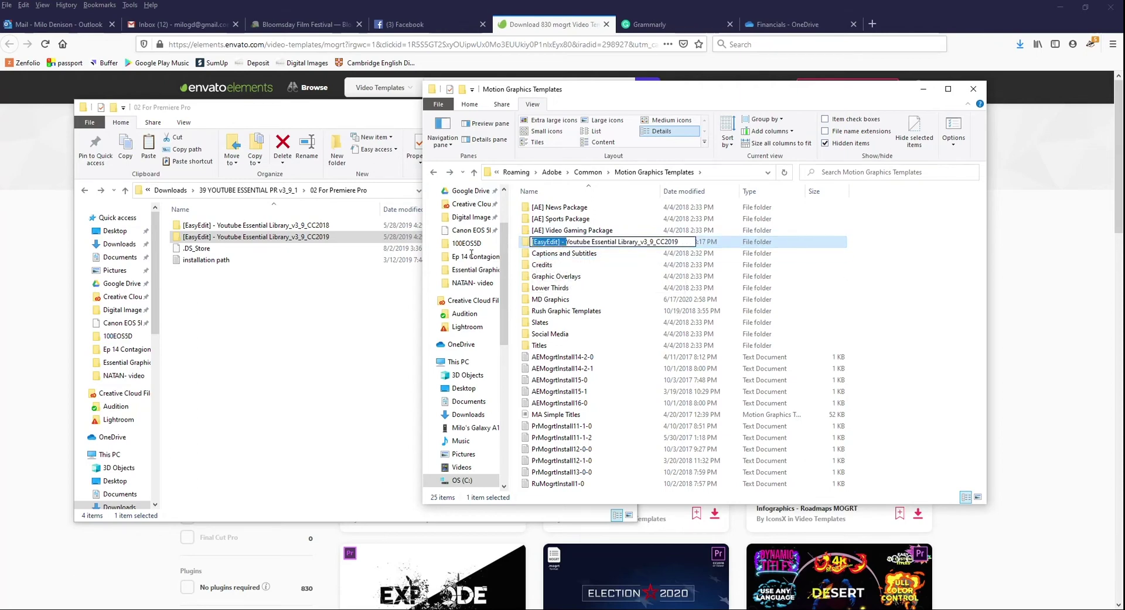
pyautogui.press('BackSpace')
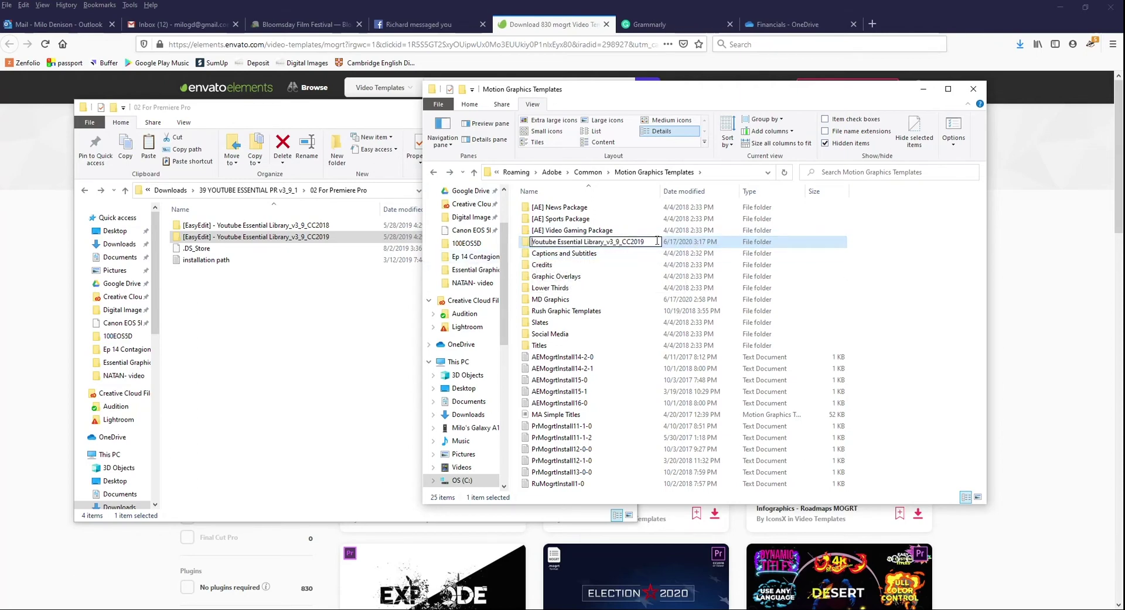
pyautogui.click(556, 287)
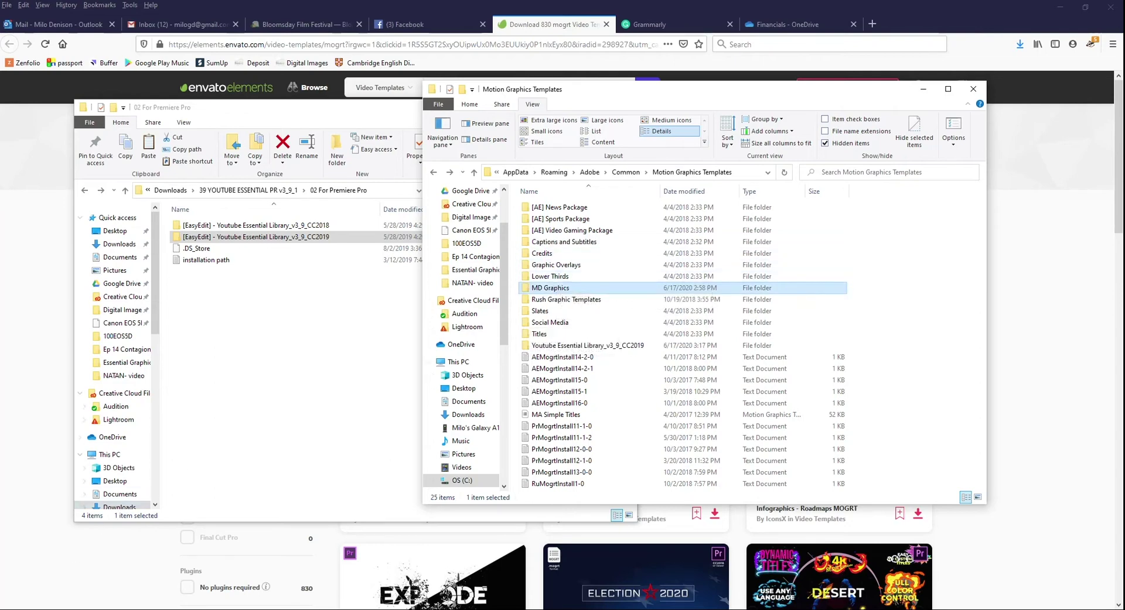
pyautogui.click(8, 603)
# - Launch Premiere Pro and open the most recent project from the Home screen
pyautogui.click(62, 319)
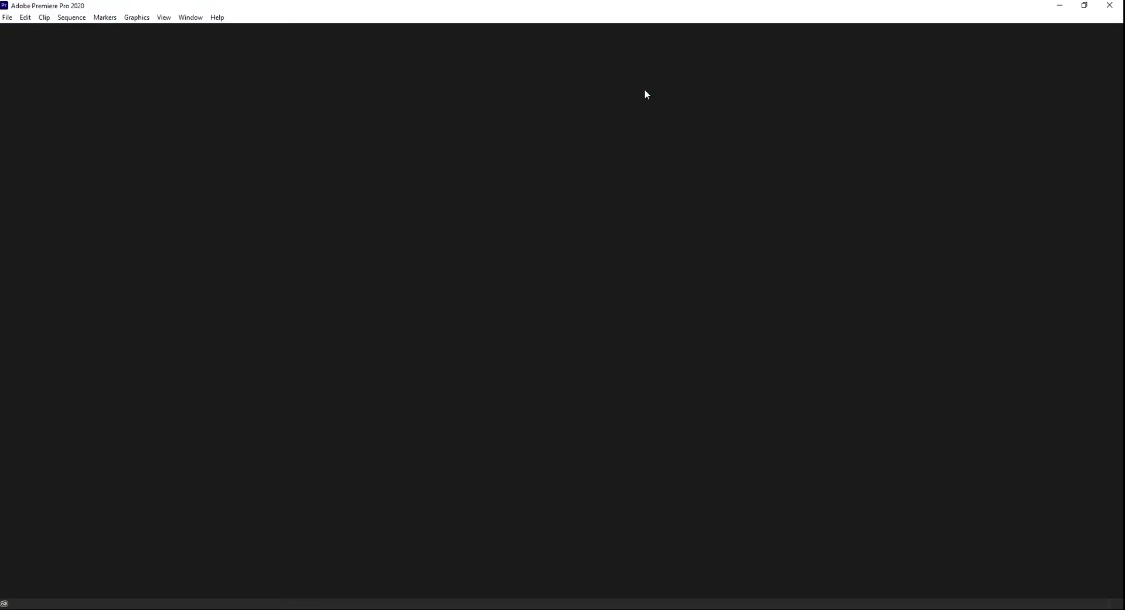
pyautogui.click(7, 17)
pyautogui.click(892, 97)
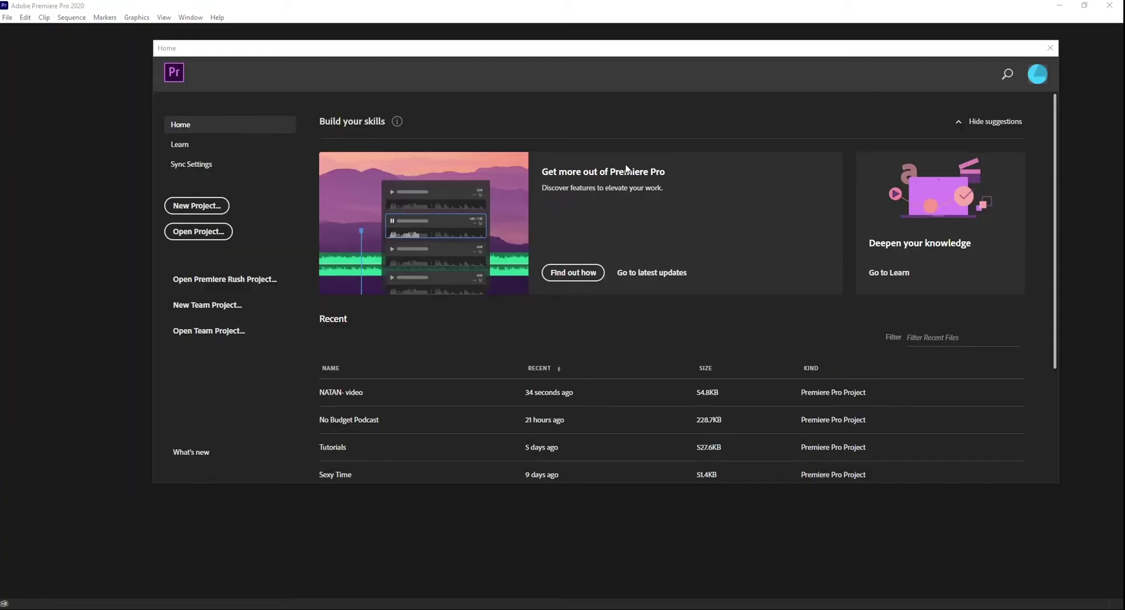
pyautogui.click(355, 396)
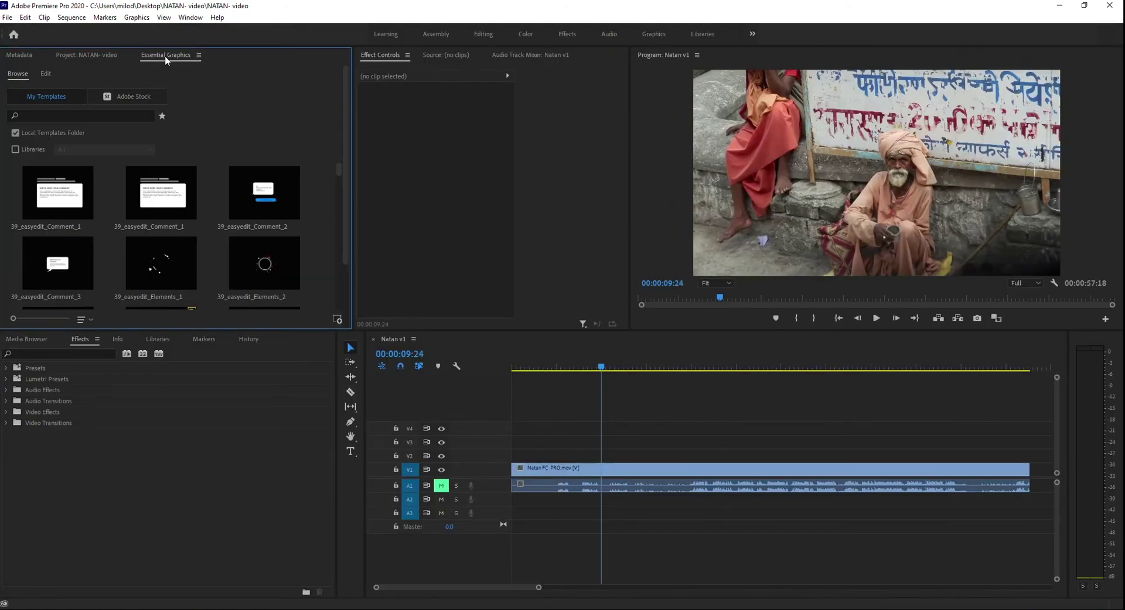
# - Compare the Essential Graphics templates with the Youtube Essential Library_v3_9_CC2019 folder contents
pyautogui.moveTo(58, 185)
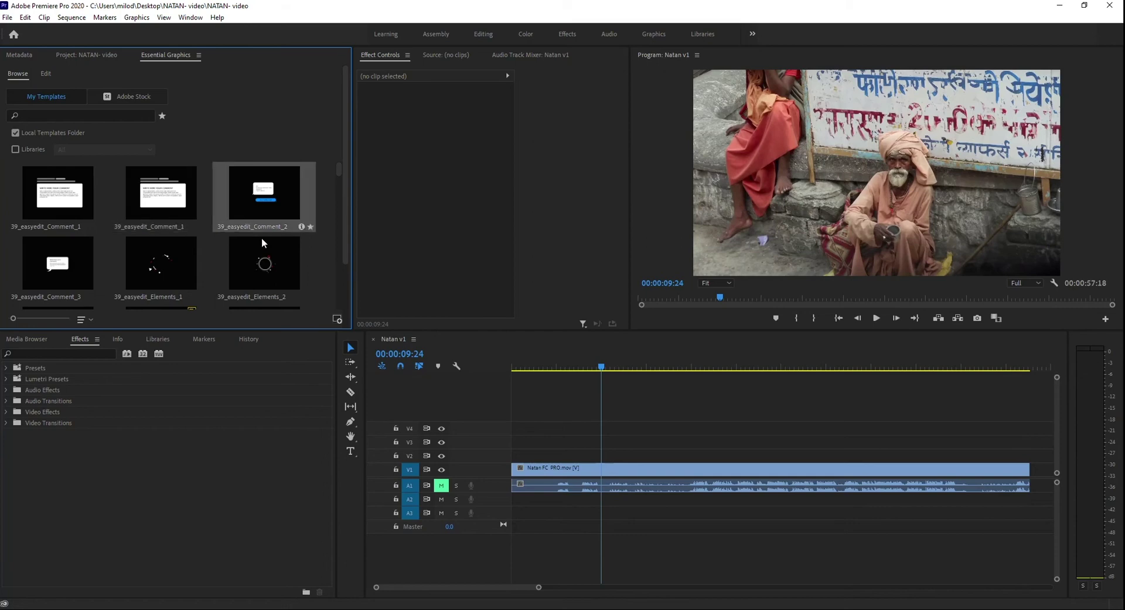
pyautogui.scroll(-2, 76, 265)
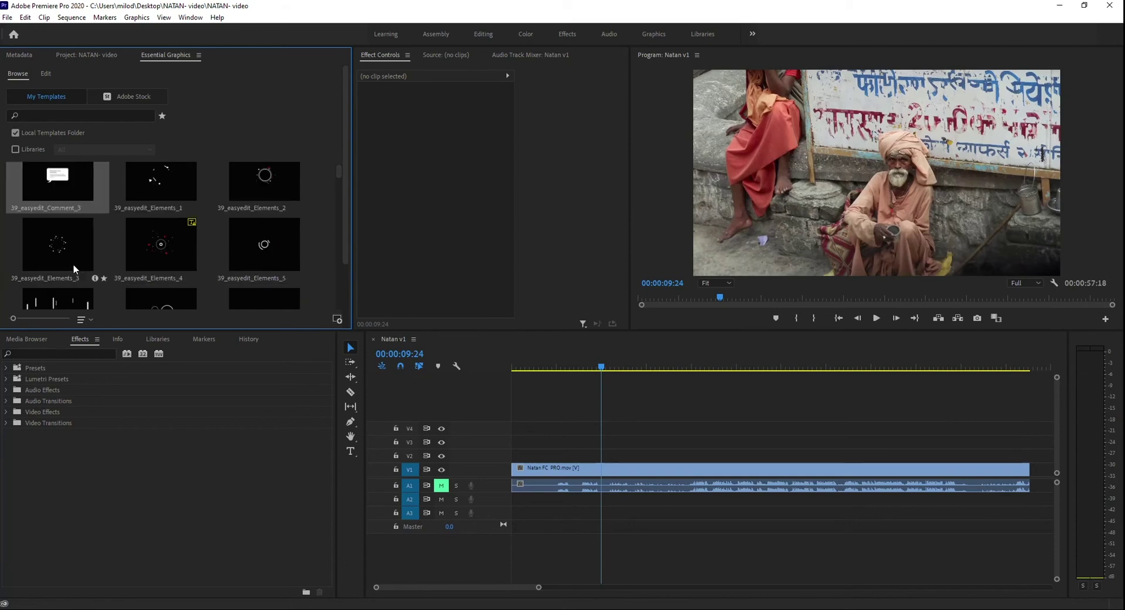
pyautogui.hotkey('alt', 'Tab')
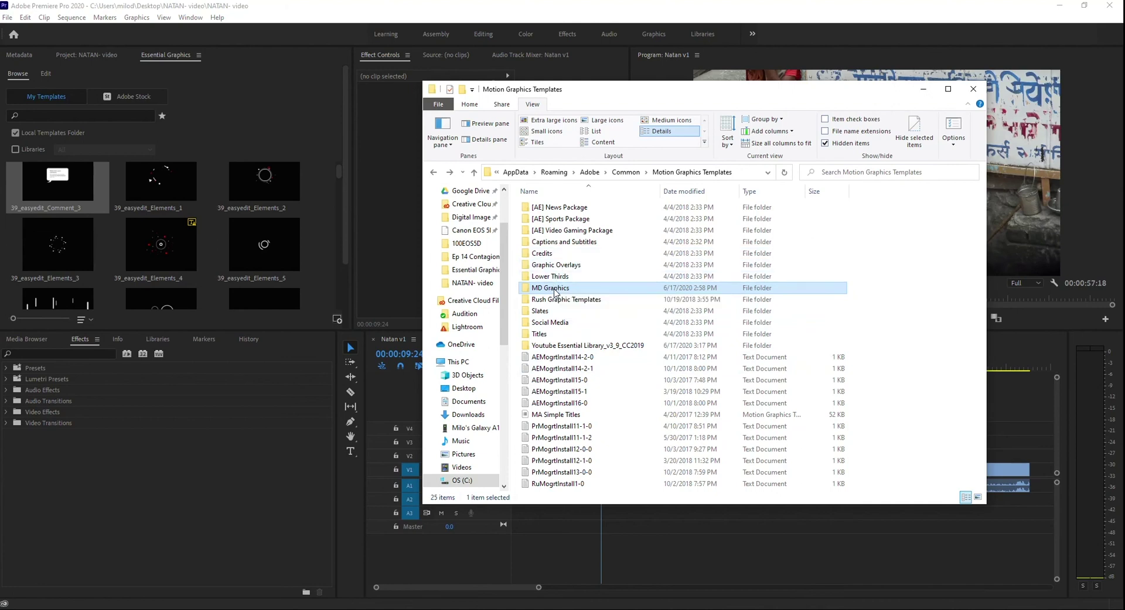
pyautogui.doubleClick(562, 346)
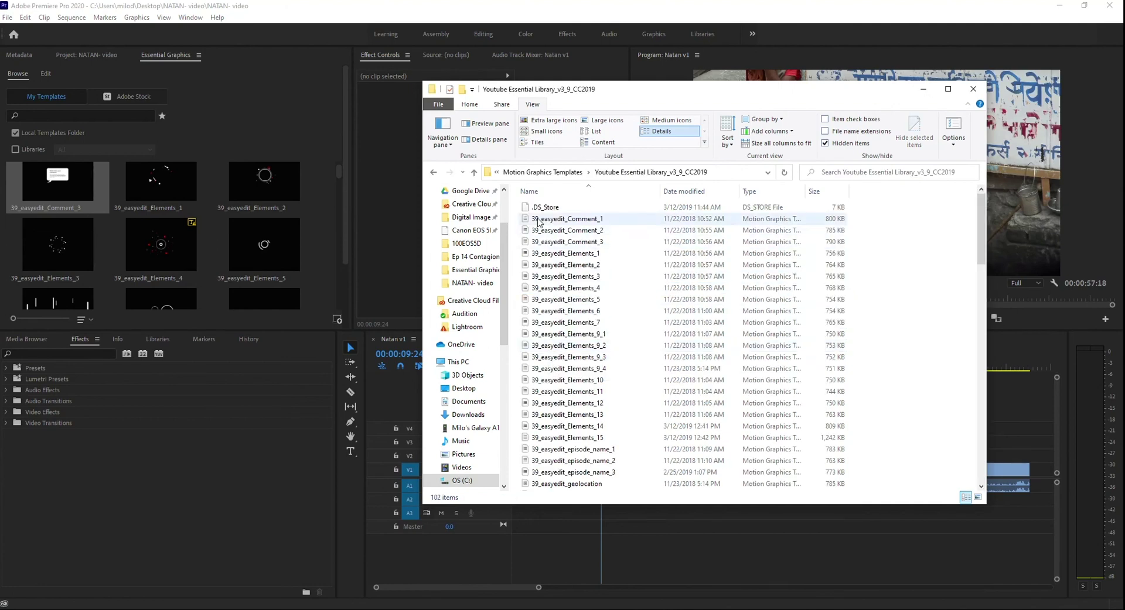
pyautogui.click(492, 4)
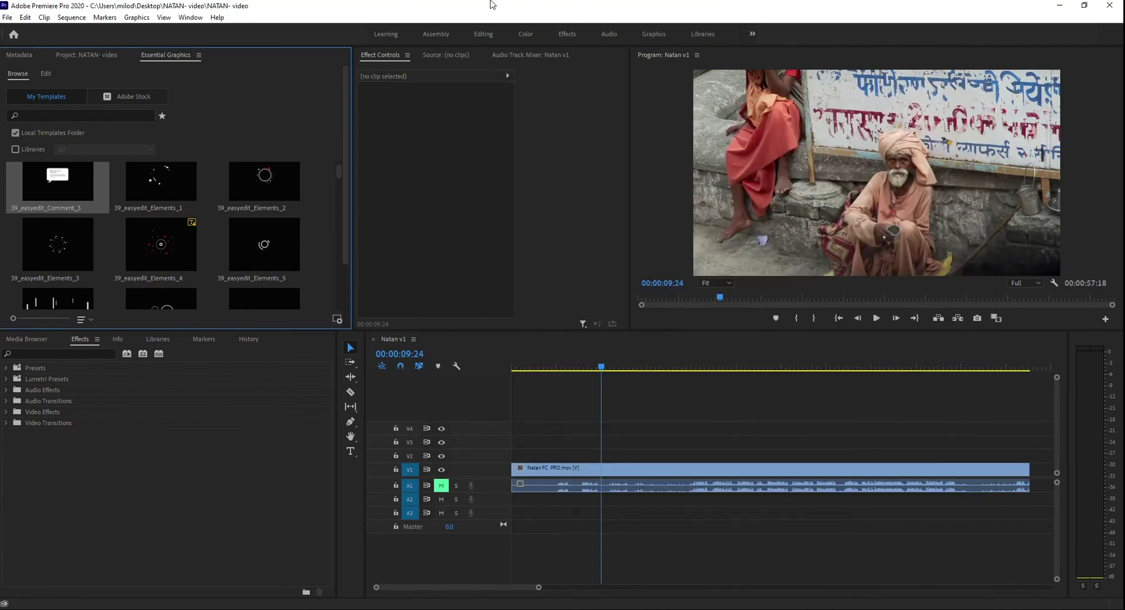